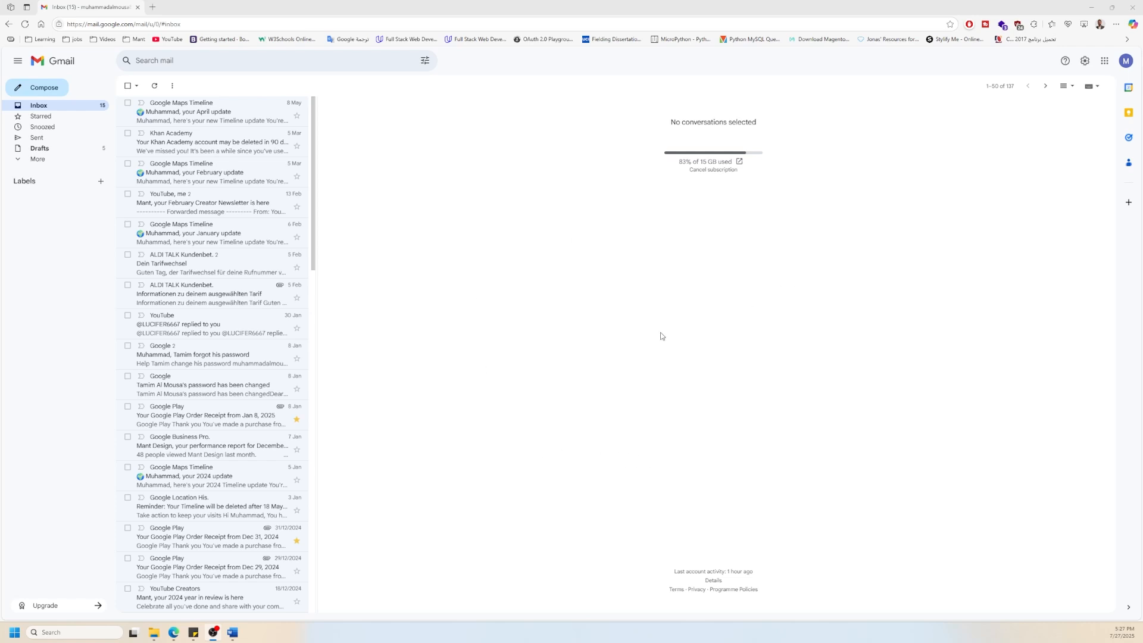
- Start a new message, check its additional compose options for a templates feature, and close the message
{"action": "left_click", "coordinate": [50, 89]}
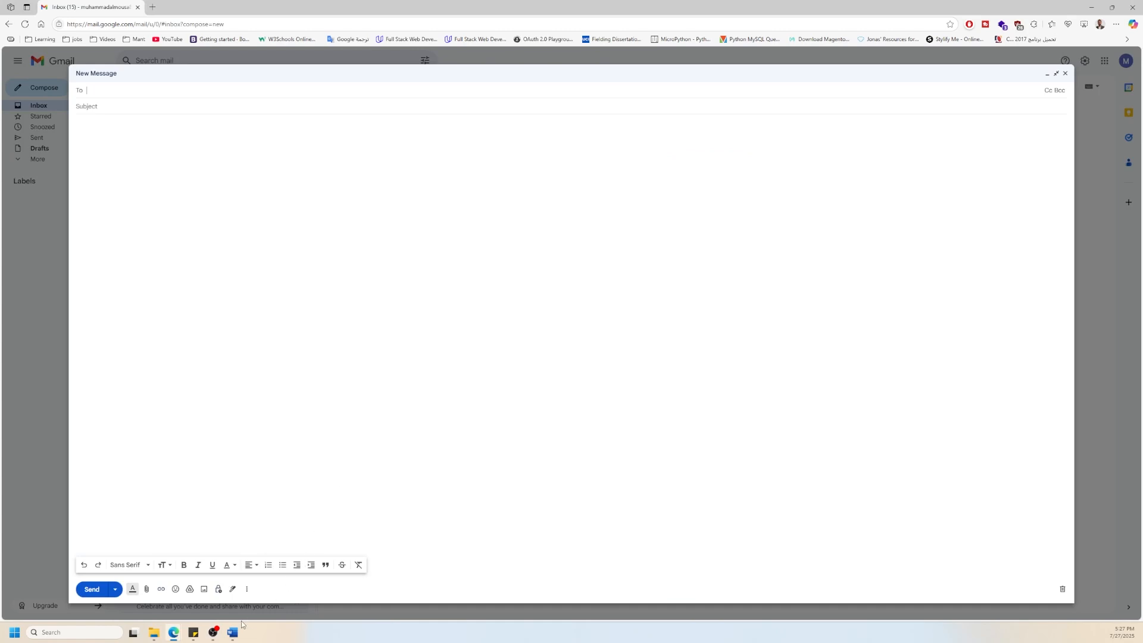
{"action": "left_click", "coordinate": [248, 590]}
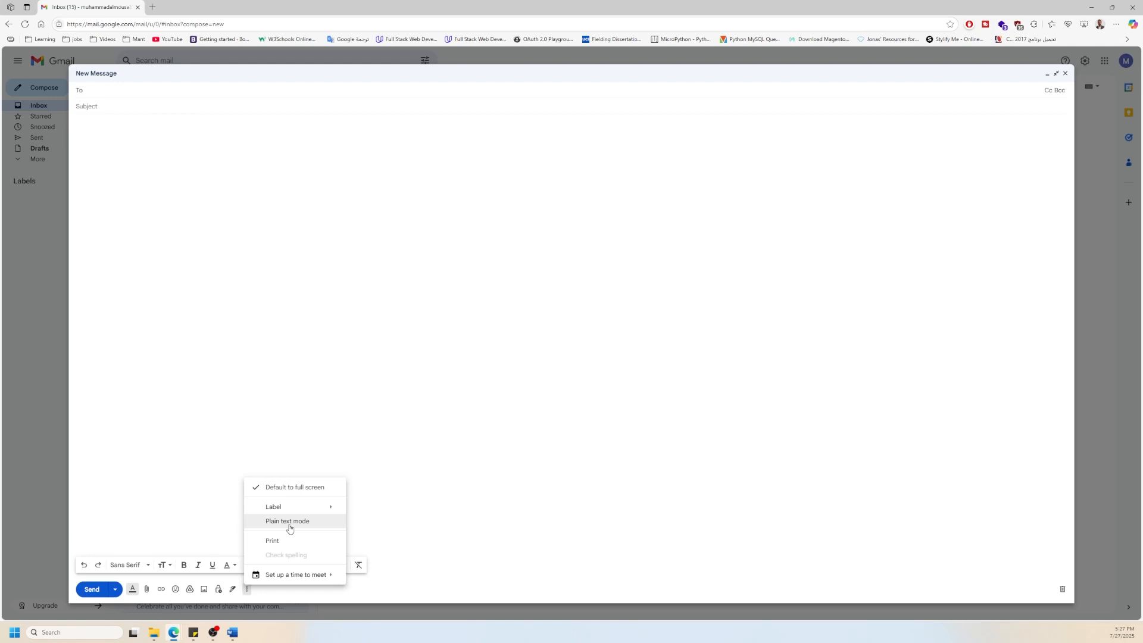
{"action": "left_click", "coordinate": [408, 519]}
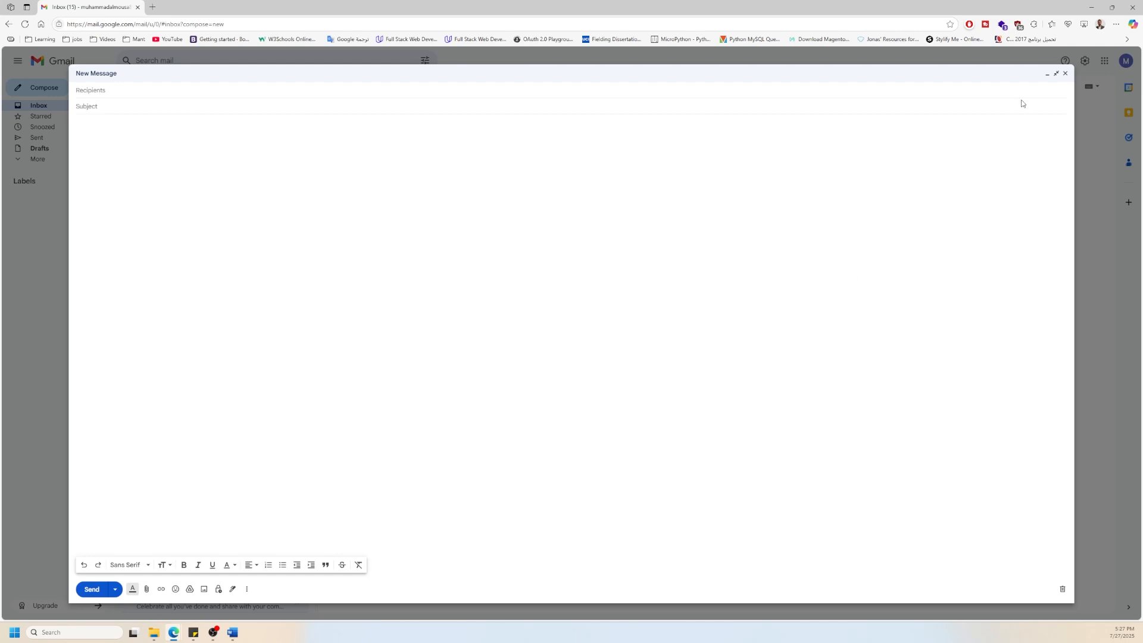
{"action": "left_click", "coordinate": [1065, 73]}
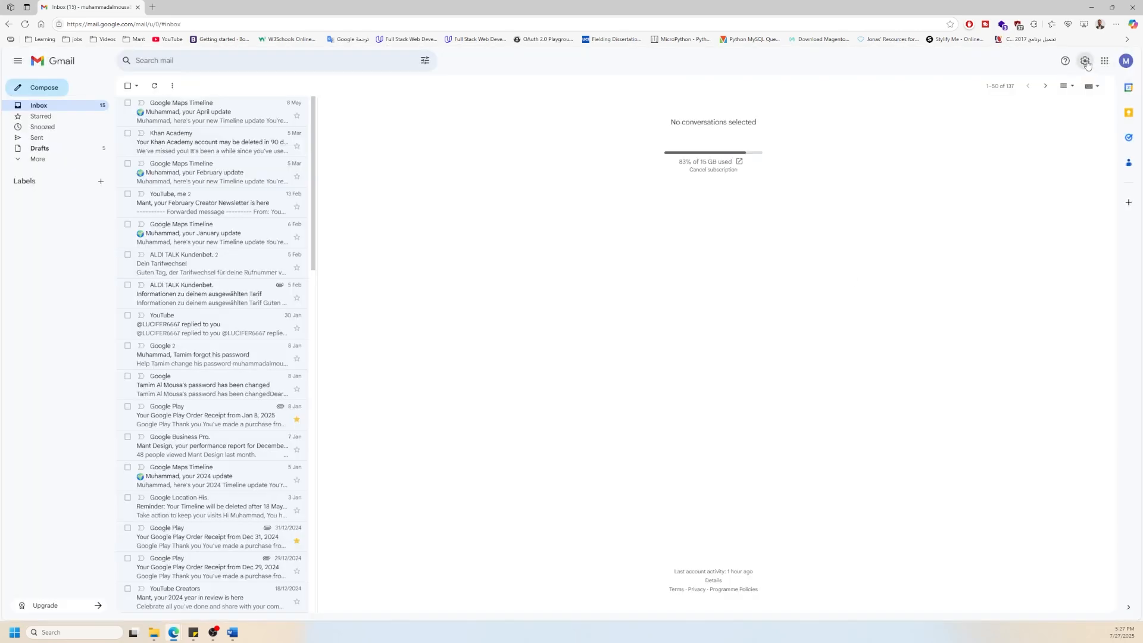
- Enable Templates in the advanced Gmail settings and save the changes
{"action": "left_click", "coordinate": [1084, 60]}
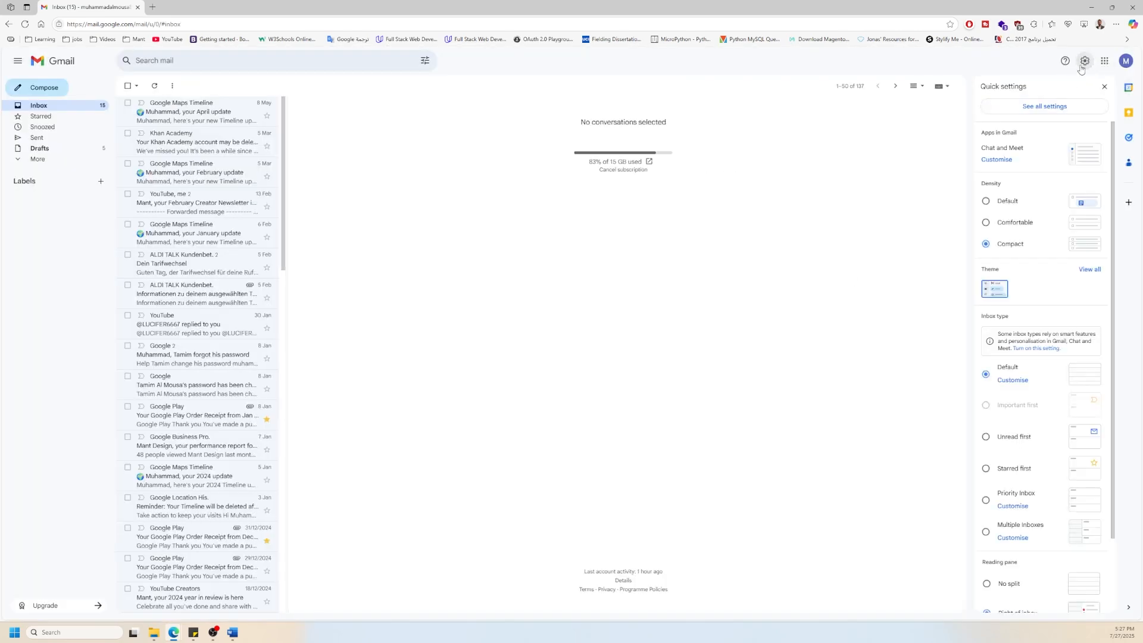
{"action": "left_click", "coordinate": [1047, 107]}
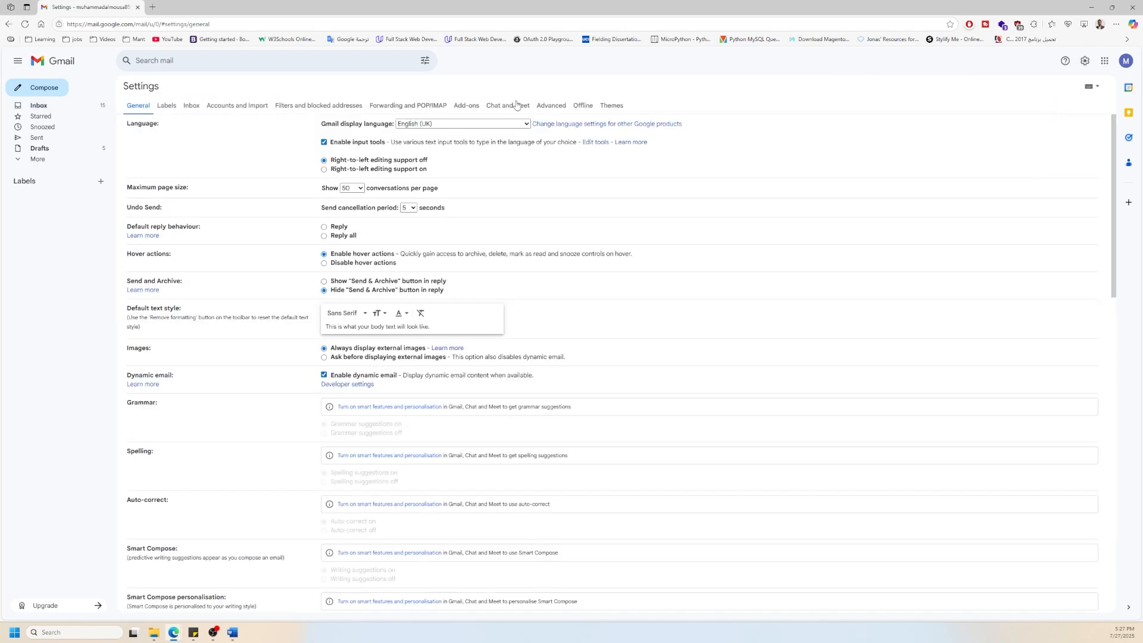
{"action": "left_click", "coordinate": [555, 105]}
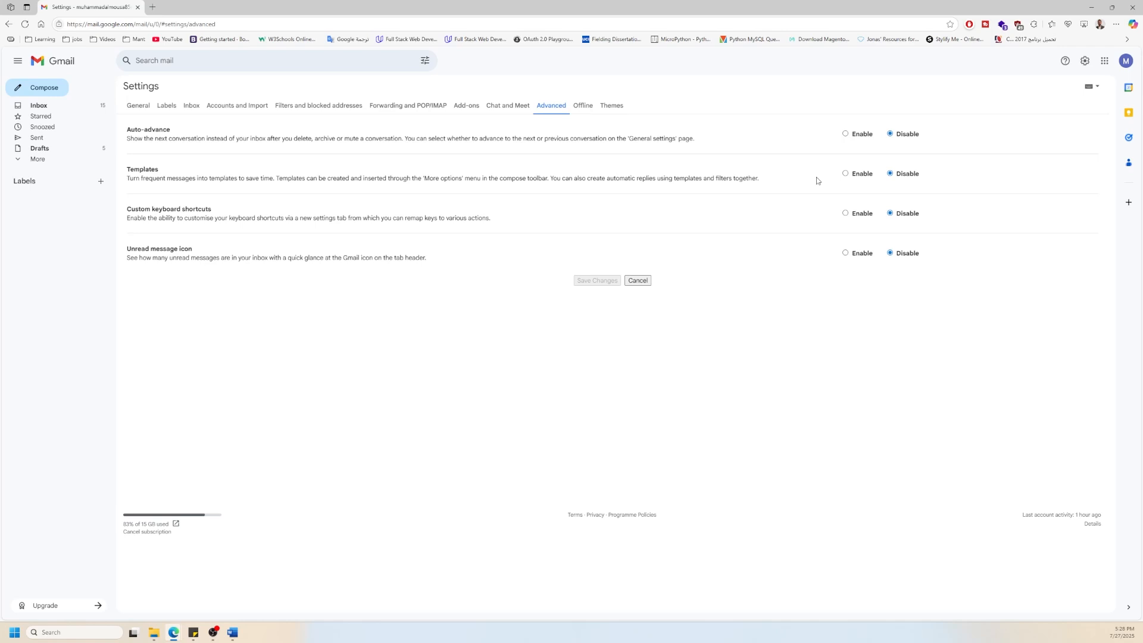
{"action": "left_click", "coordinate": [846, 174]}
{"action": "left_click", "coordinate": [598, 281]}
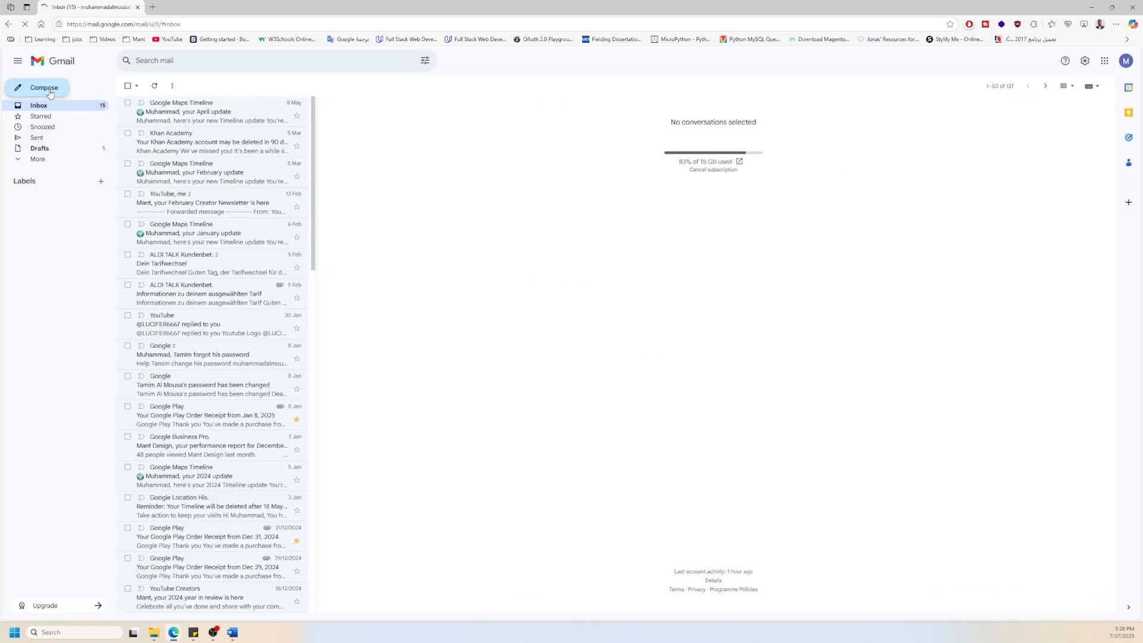
- Start a new message and review its template options for inserting, saving and deleting
{"action": "left_click", "coordinate": [52, 92]}
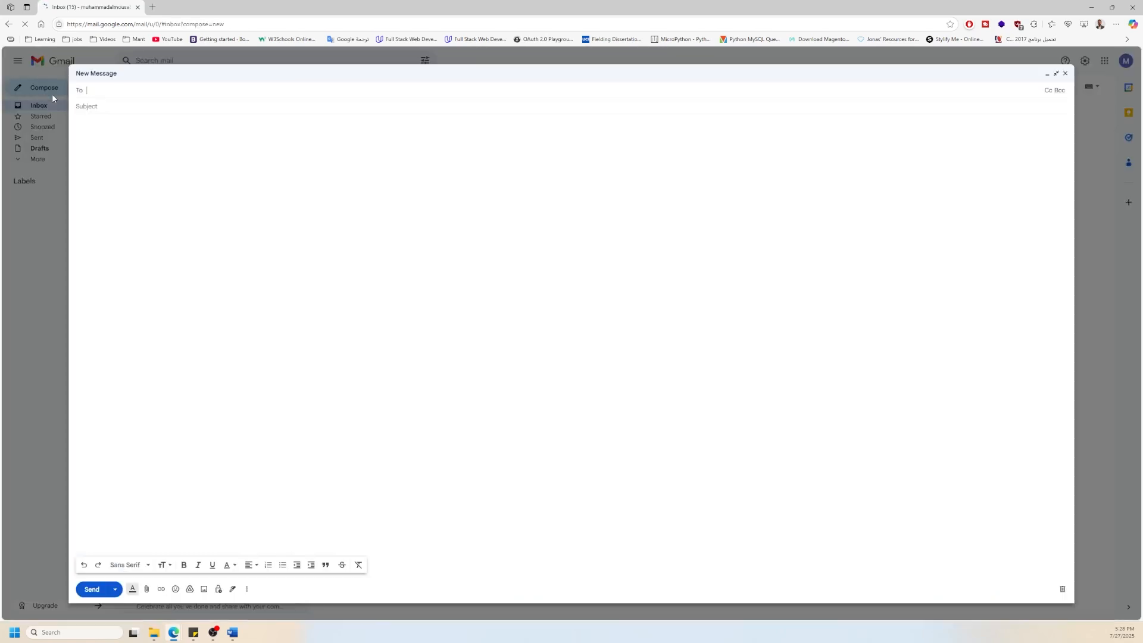
{"action": "left_click", "coordinate": [246, 589]}
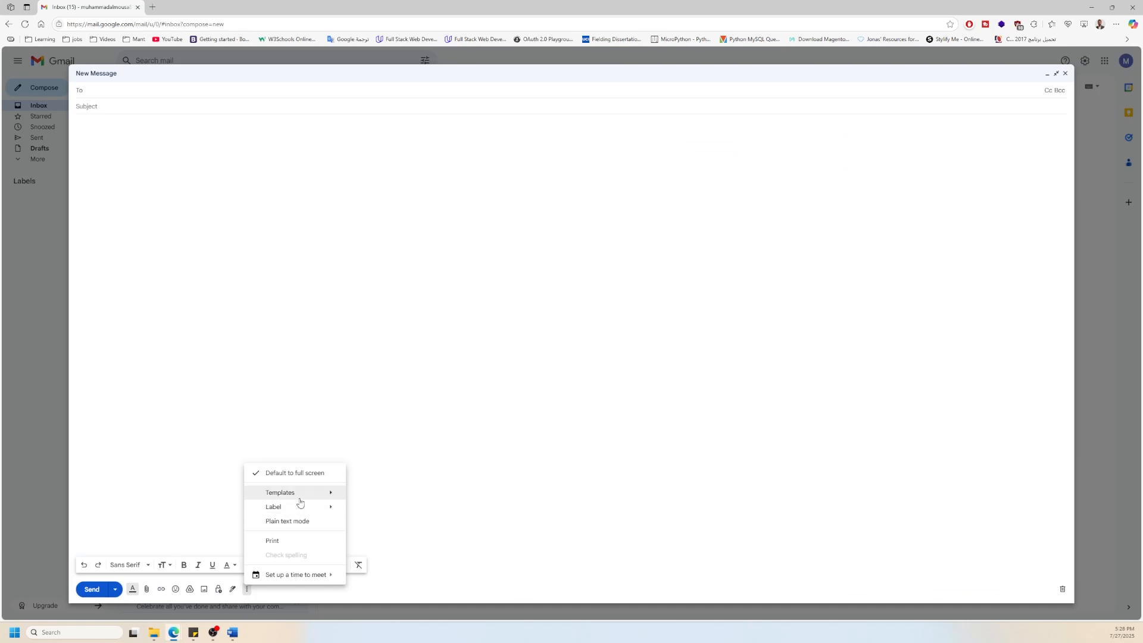
{"action": "mouse_move", "coordinate": [300, 503]}
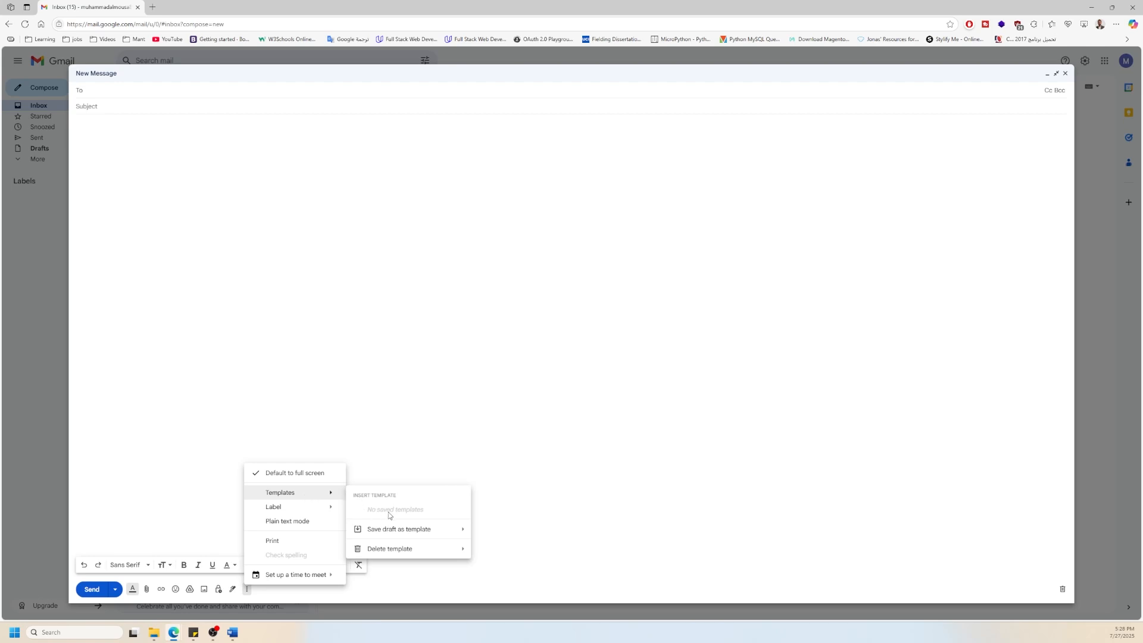
{"action": "mouse_move", "coordinate": [397, 531]}
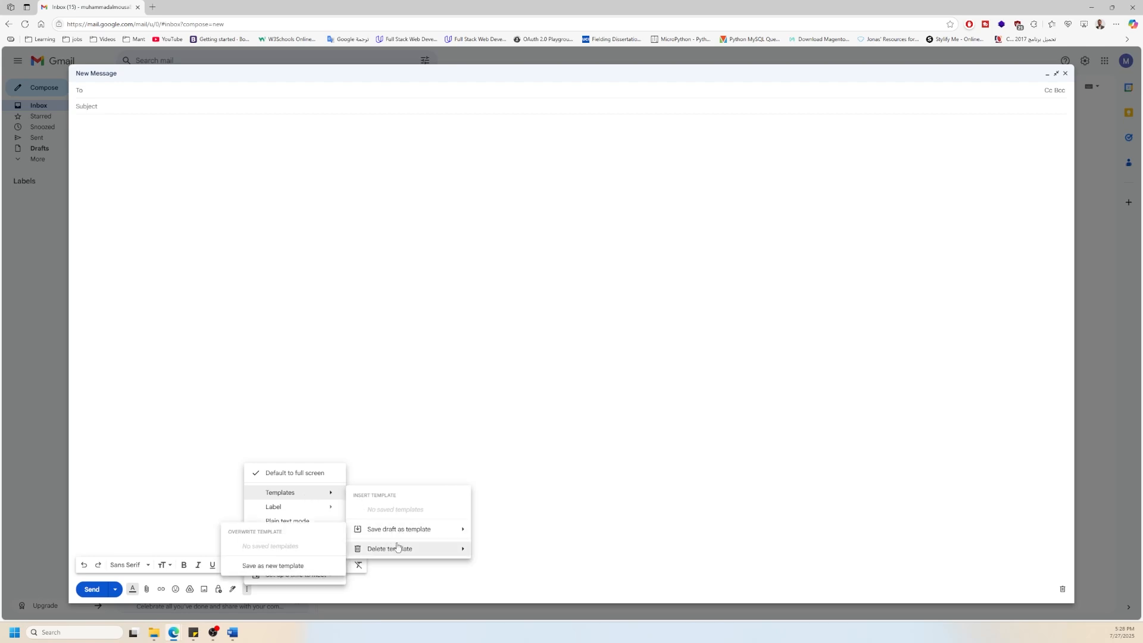
{"action": "mouse_move", "coordinate": [393, 552]}
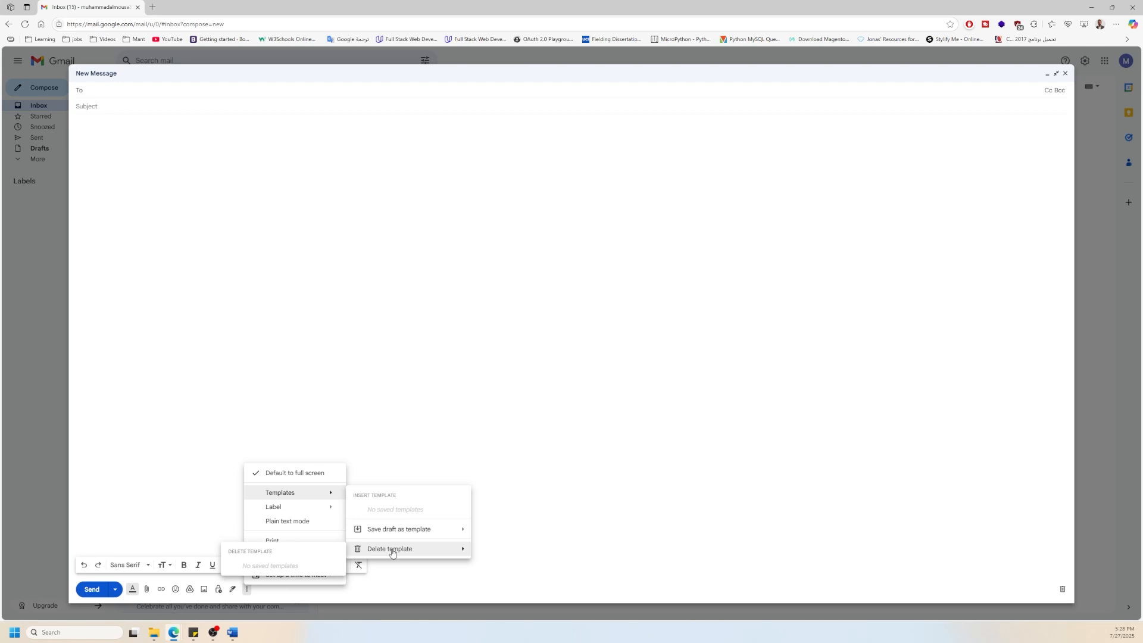
{"action": "left_click", "coordinate": [391, 349]}
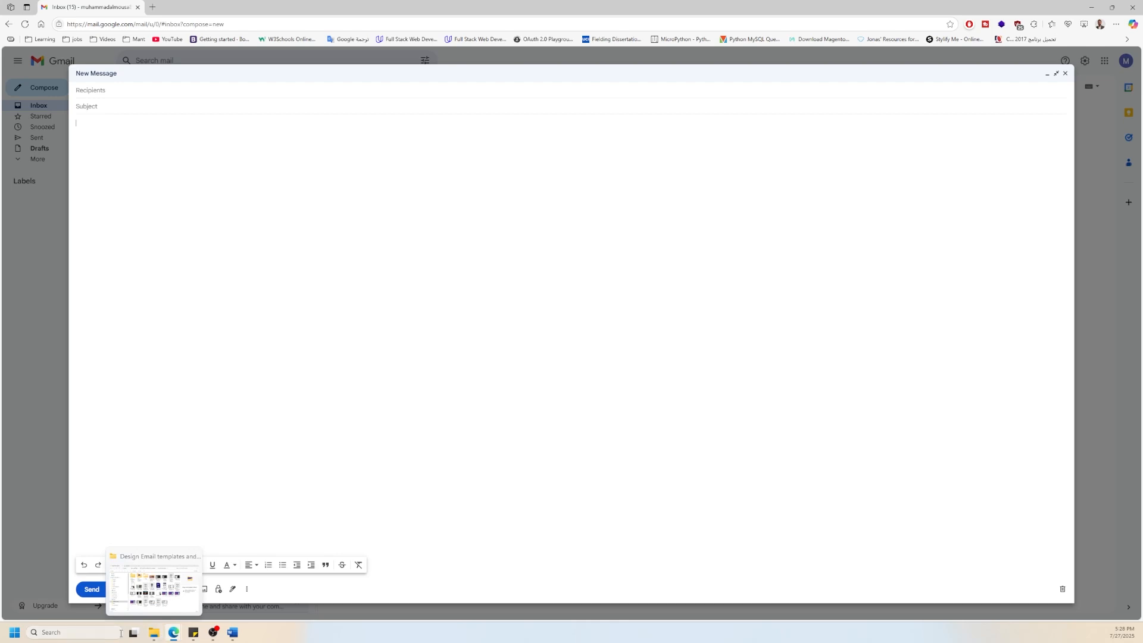
- Switch to Outlook and maximize the new mail window containing the newsletter design
{"action": "left_click", "coordinate": [98, 630]}
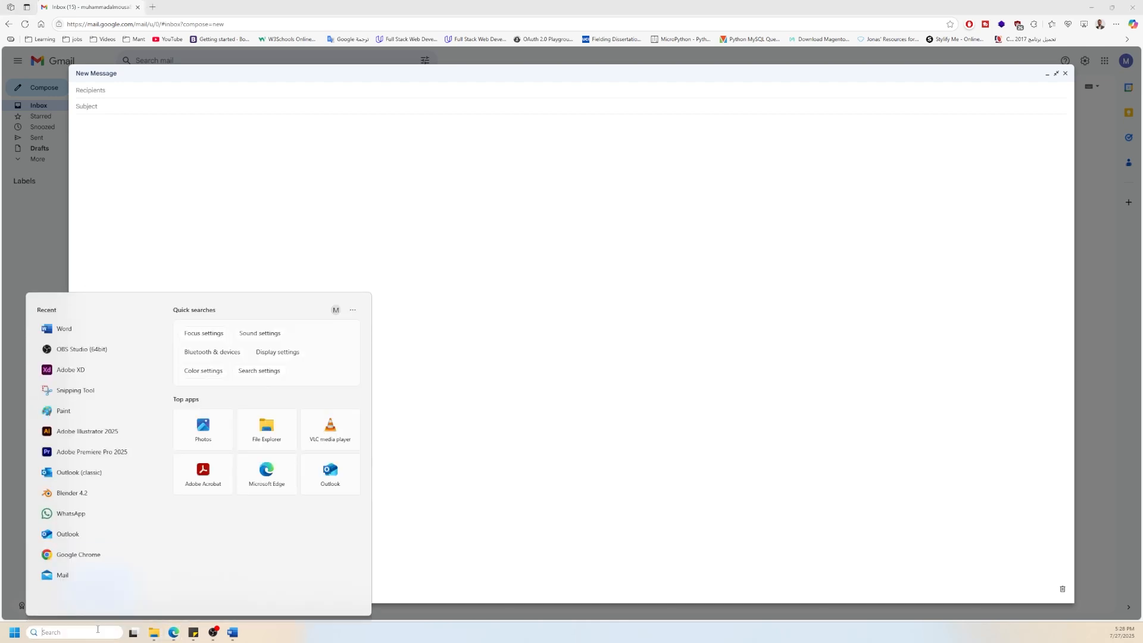
{"action": "type", "text": "outlook"}
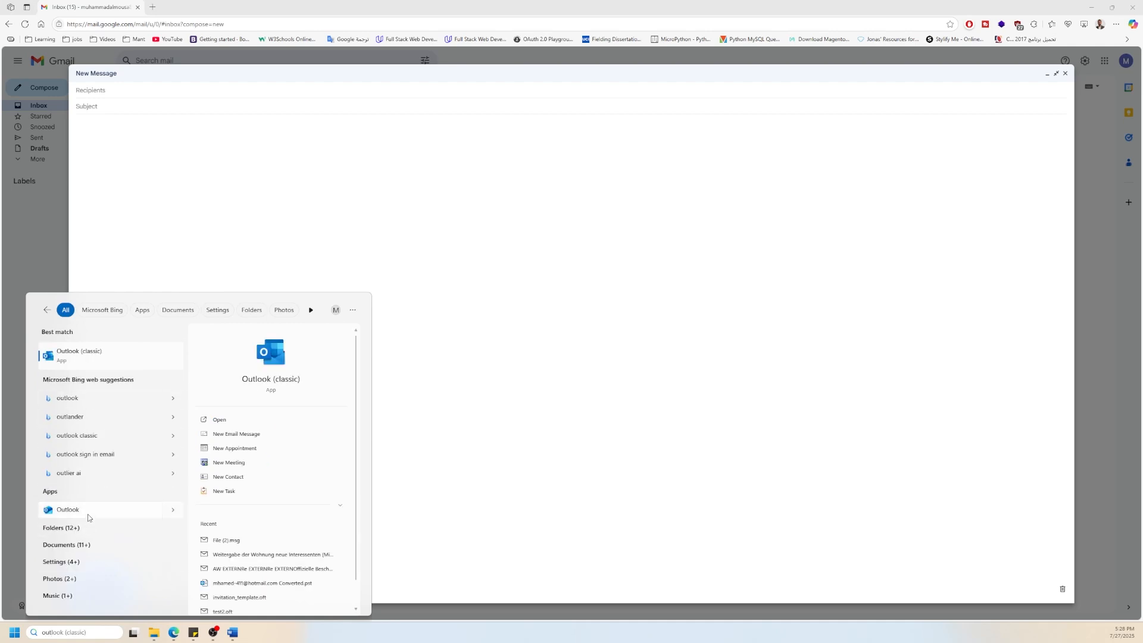
{"action": "left_click", "coordinate": [87, 513]}
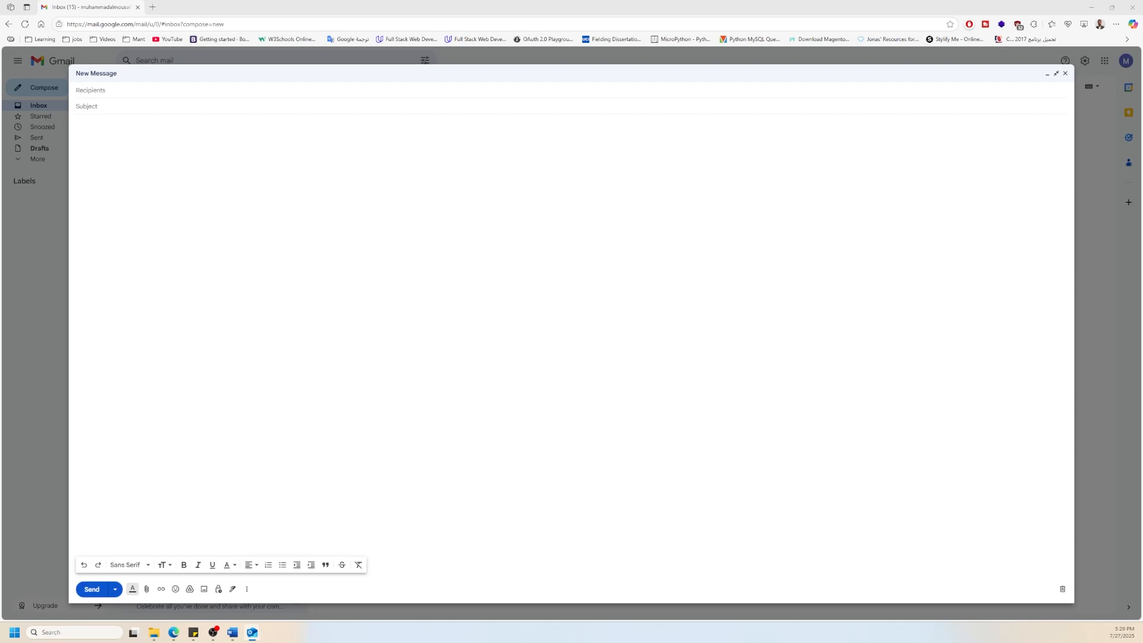
{"action": "left_click_drag", "start_coordinate": [596, 642], "coordinate": [602, 155]}
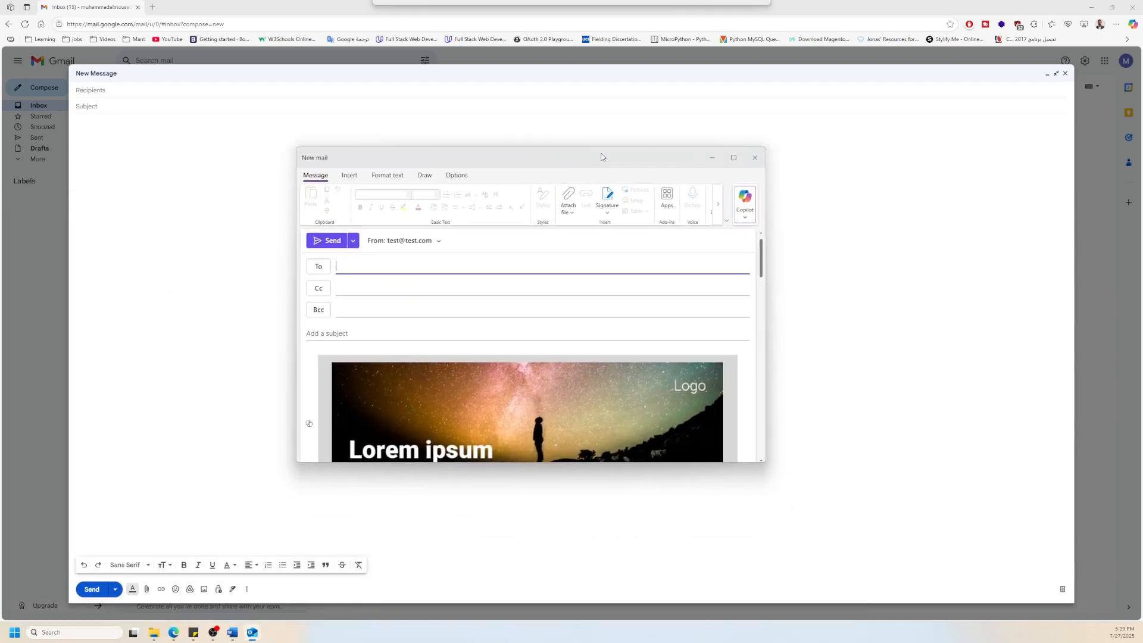
{"action": "left_click", "coordinate": [735, 158]}
- Copy the entire newsletter content from the Outlook mail and paste it into the body of the new Gmail message
{"action": "scroll", "coordinate": [769, 285], "scroll_direction": "down", "scroll_amount": 15}
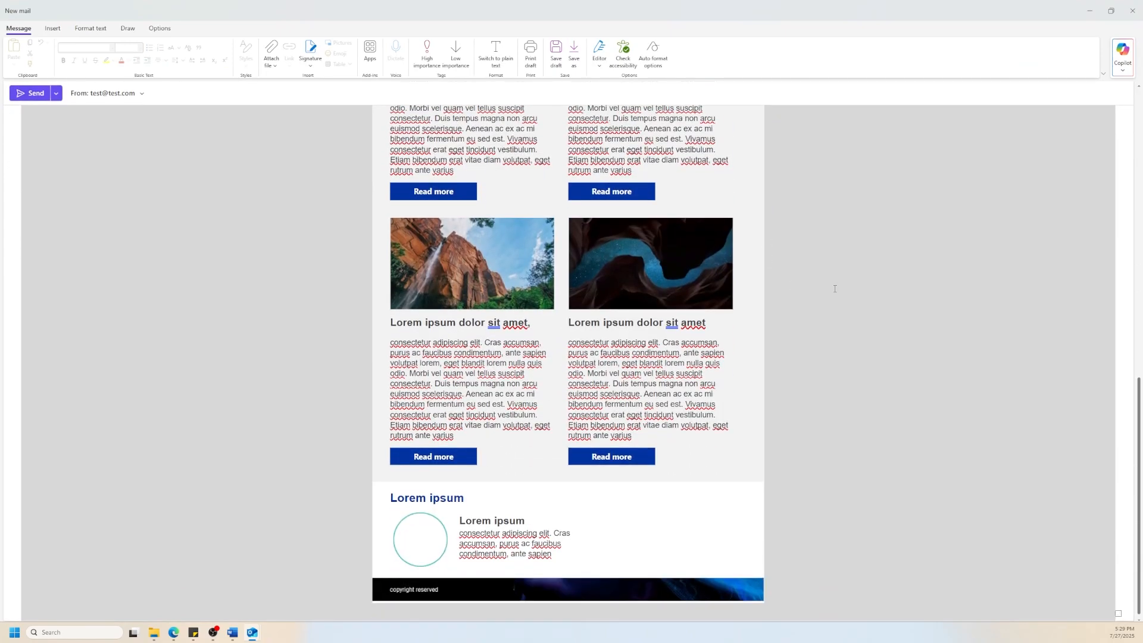
{"action": "left_click", "coordinate": [827, 284]}
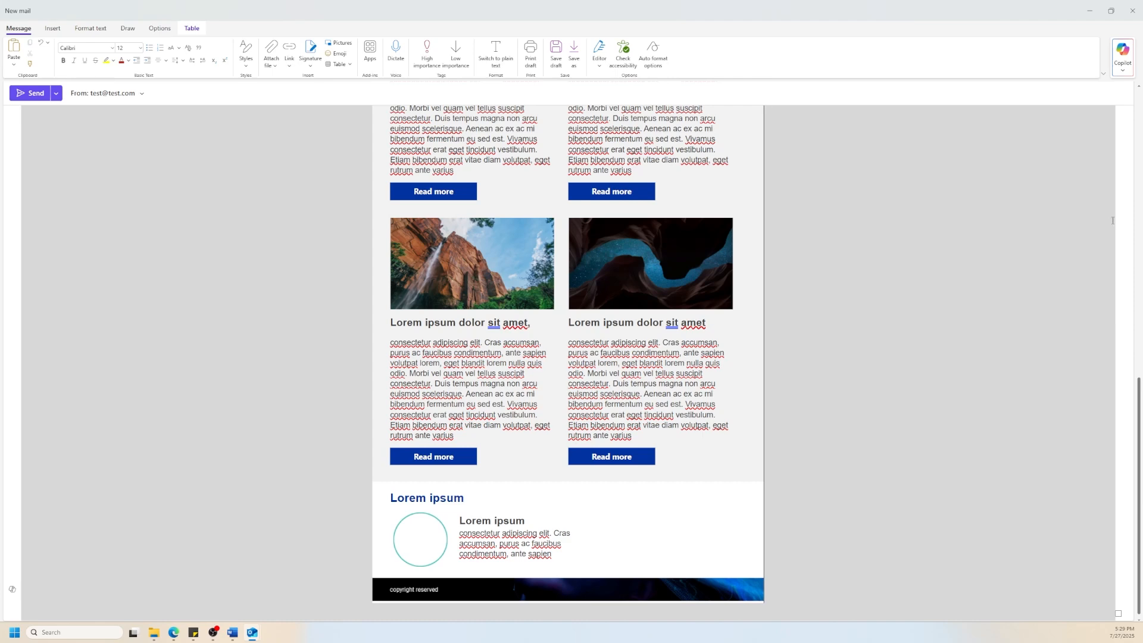
{"action": "key", "text": "ctrl+a"}
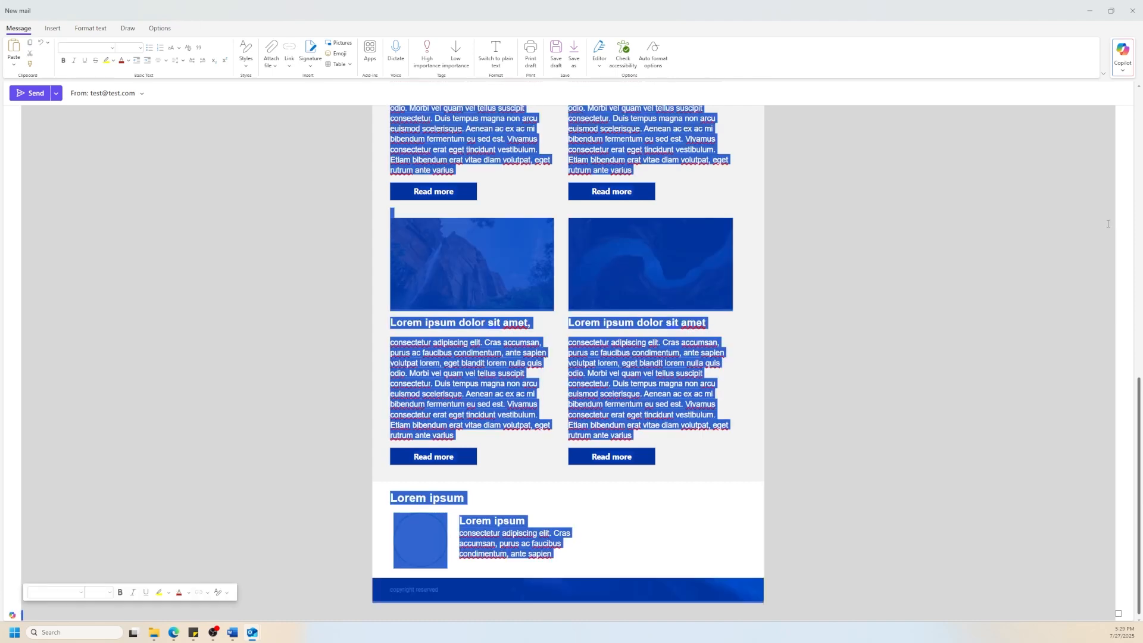
{"action": "left_click", "coordinate": [1090, 10]}
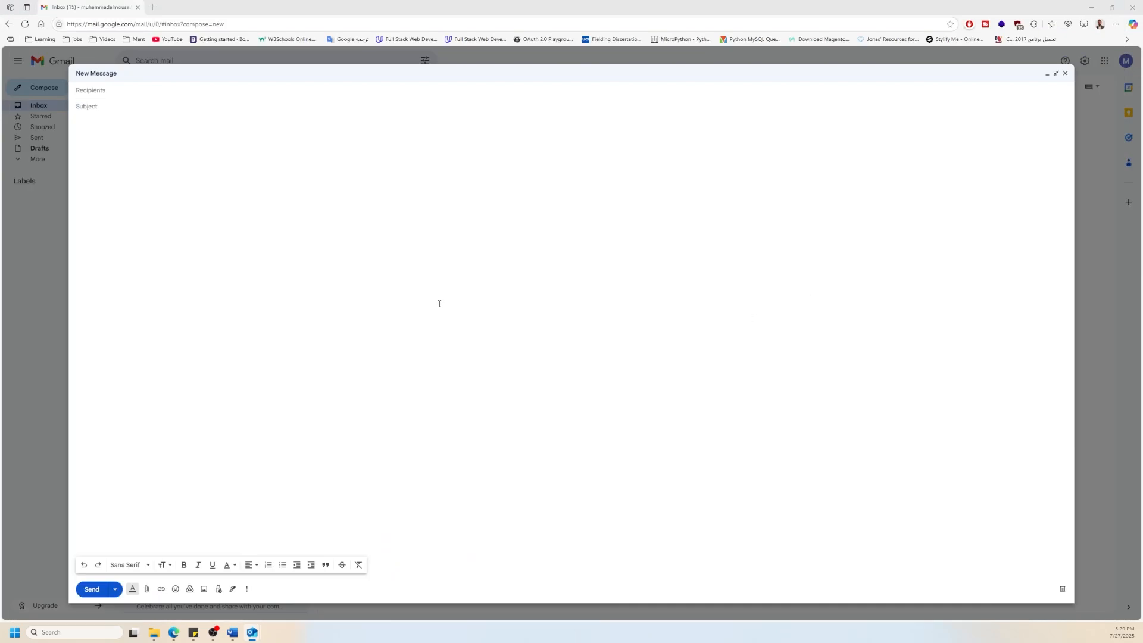
{"action": "left_click", "coordinate": [297, 204]}
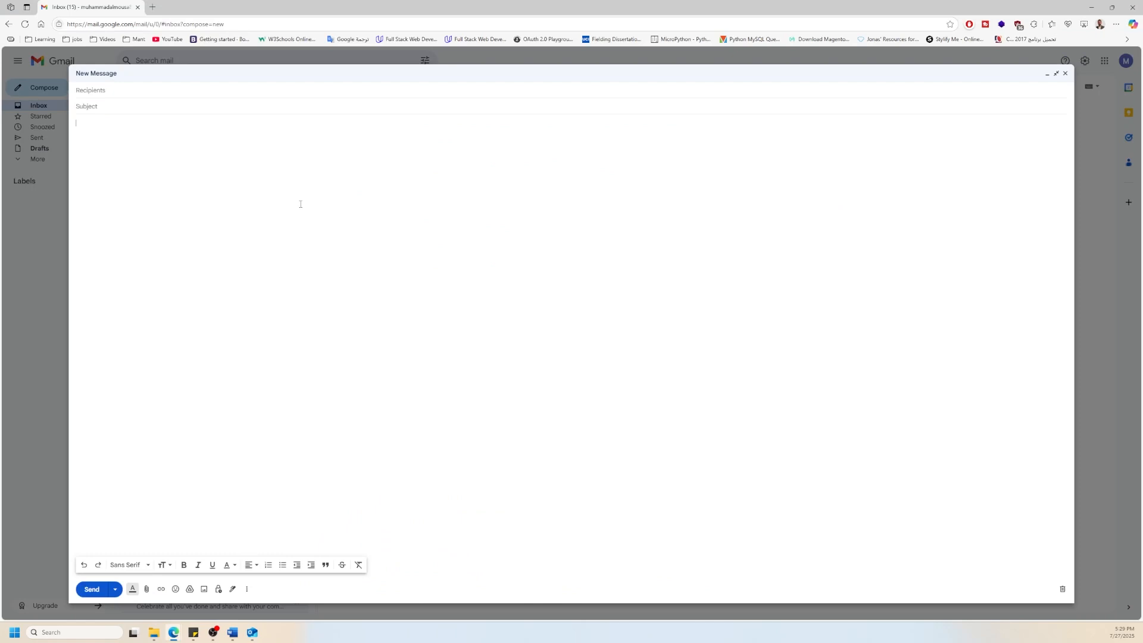
{"action": "key", "text": "ctrl+v"}
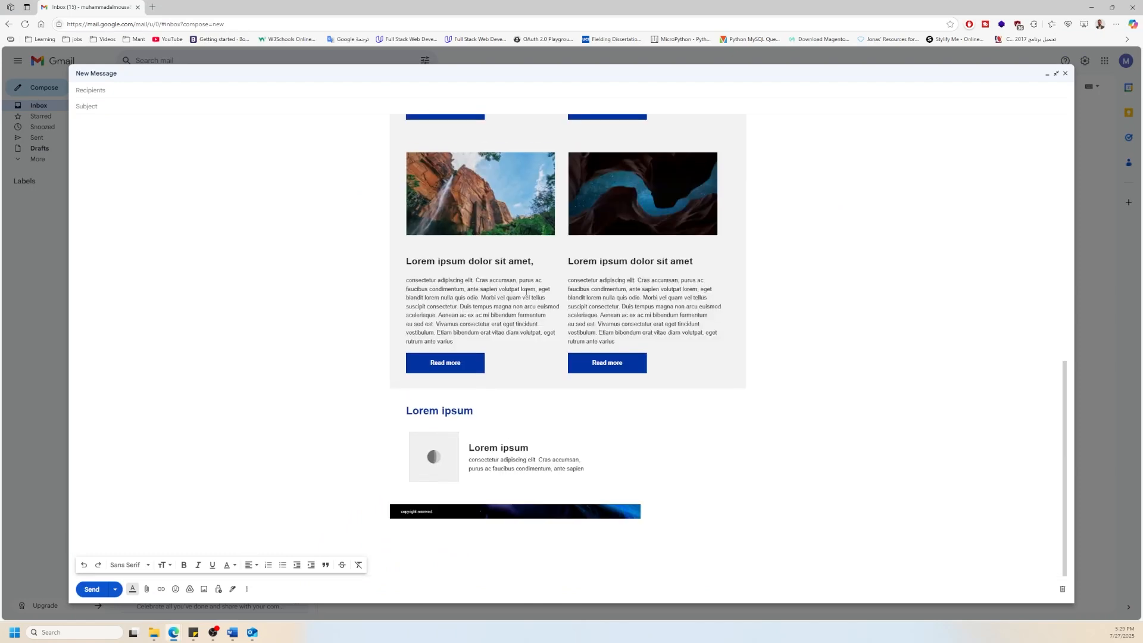
- Enlarge the header banner image with the logo to span the newsletter's full content width
{"action": "scroll", "coordinate": [591, 353], "scroll_direction": "up", "scroll_amount": 9}
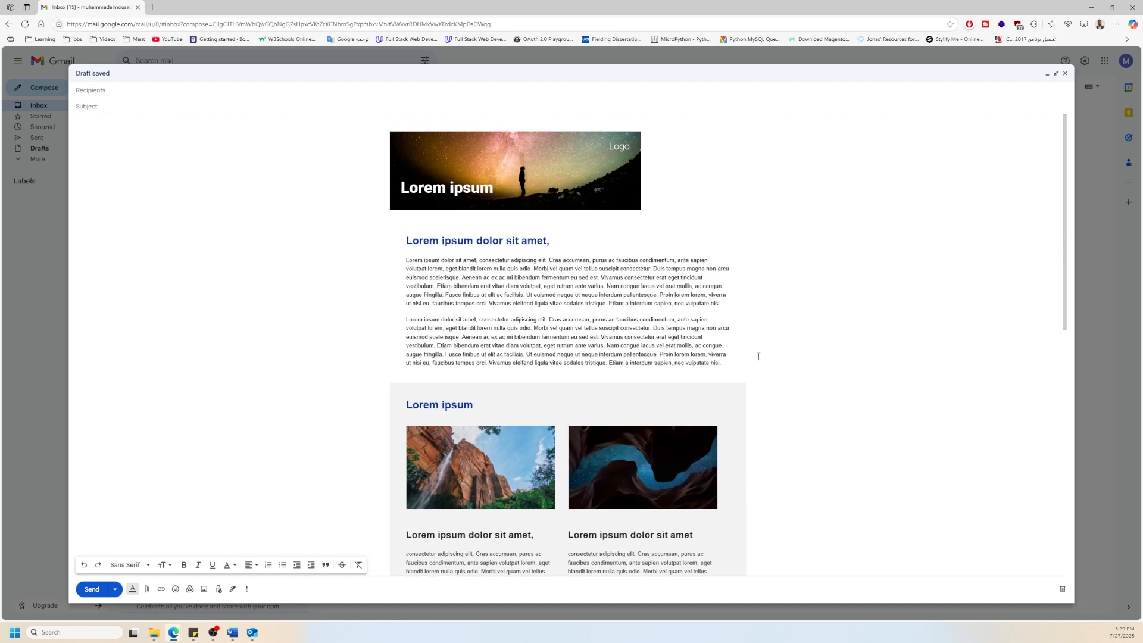
{"action": "left_click", "coordinate": [571, 189]}
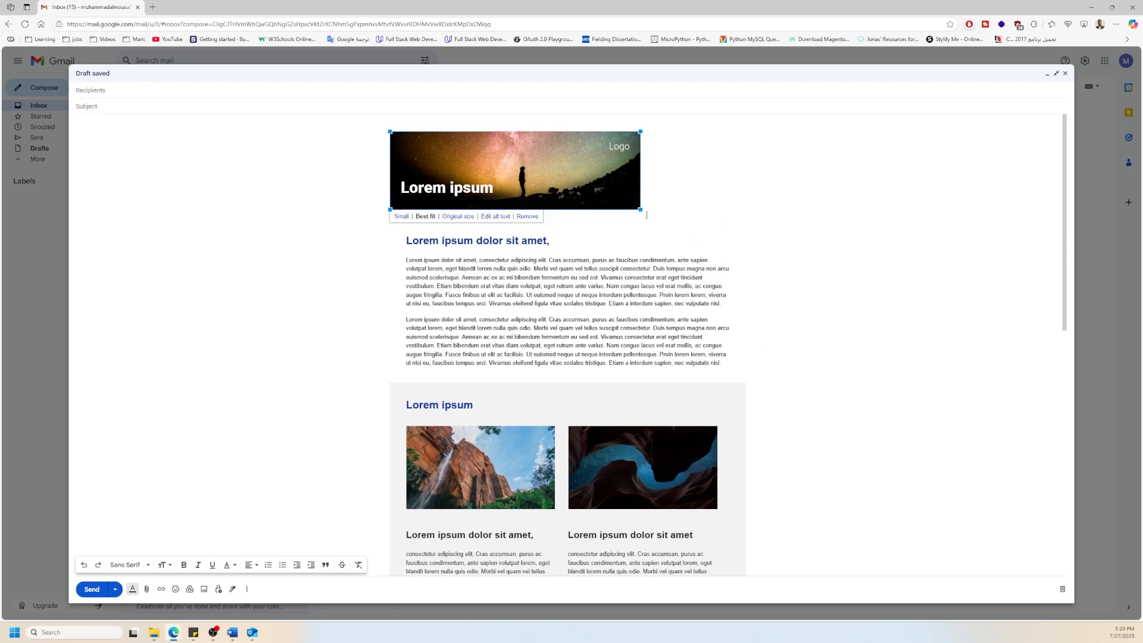
{"action": "left_click_drag", "start_coordinate": [640, 210], "coordinate": [761, 236]}
- Enlarge the "copyright reserved" footer image to match the newsletter's content width and review the layout
{"action": "scroll", "coordinate": [760, 236], "scroll_direction": "down", "scroll_amount": 9}
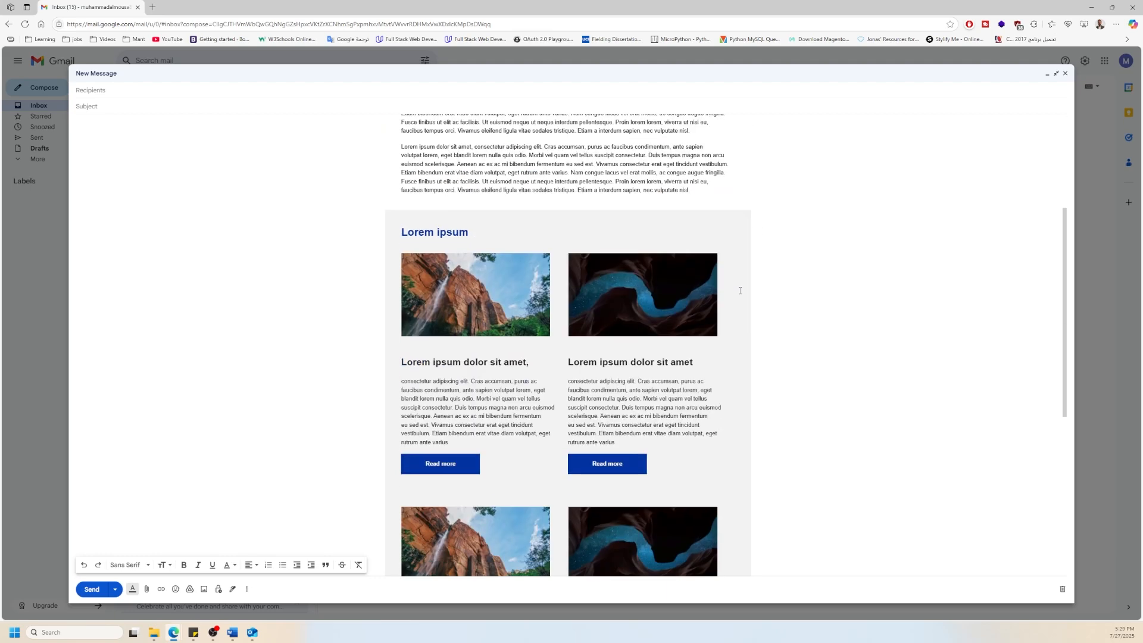
{"action": "left_click", "coordinate": [622, 512]}
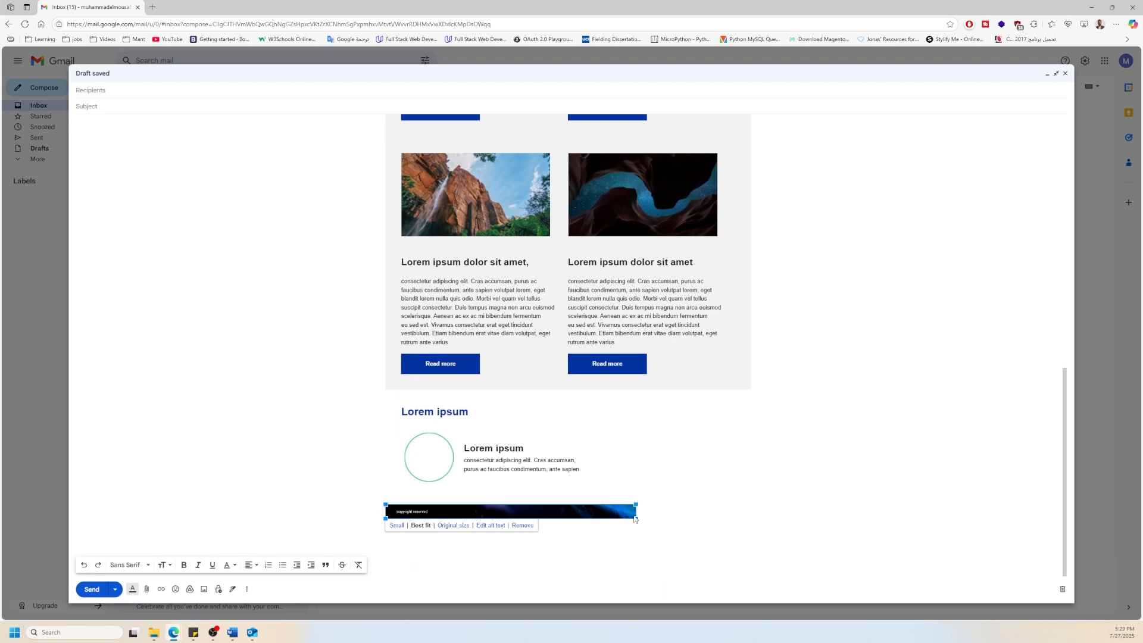
{"action": "left_click_drag", "start_coordinate": [638, 520], "coordinate": [755, 535]}
{"action": "scroll", "coordinate": [740, 458], "scroll_direction": "up", "scroll_amount": 5}
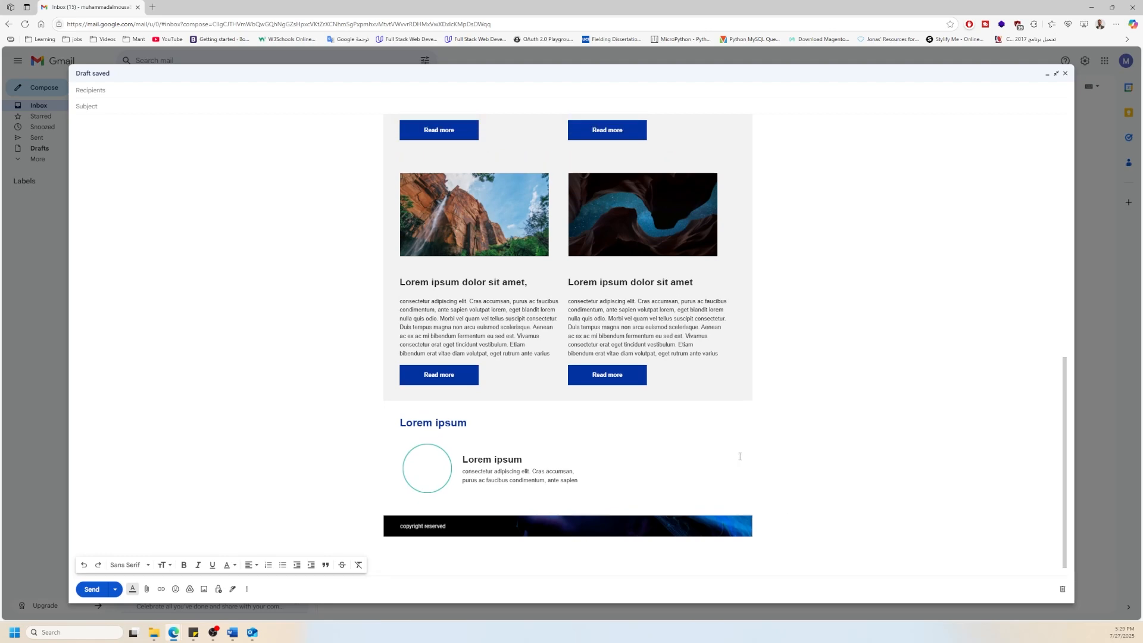
{"action": "scroll", "coordinate": [740, 456], "scroll_direction": "down", "scroll_amount": 7}
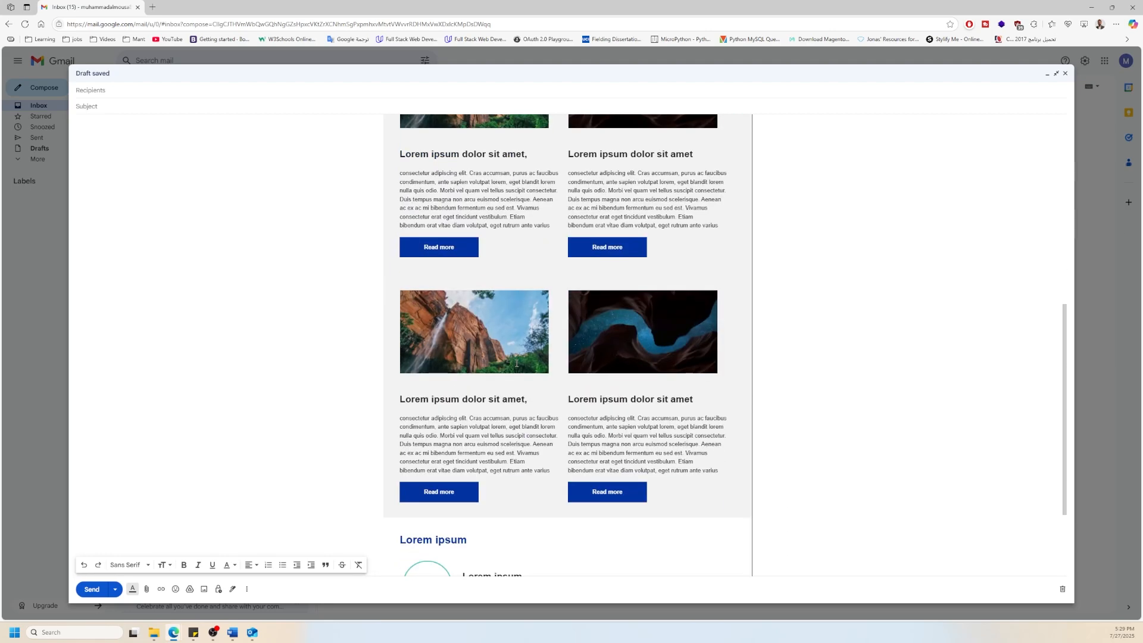
{"action": "scroll", "coordinate": [517, 364], "scroll_direction": "down", "scroll_amount": 2}
{"action": "scroll", "coordinate": [516, 365], "scroll_direction": "down", "scroll_amount": 1}
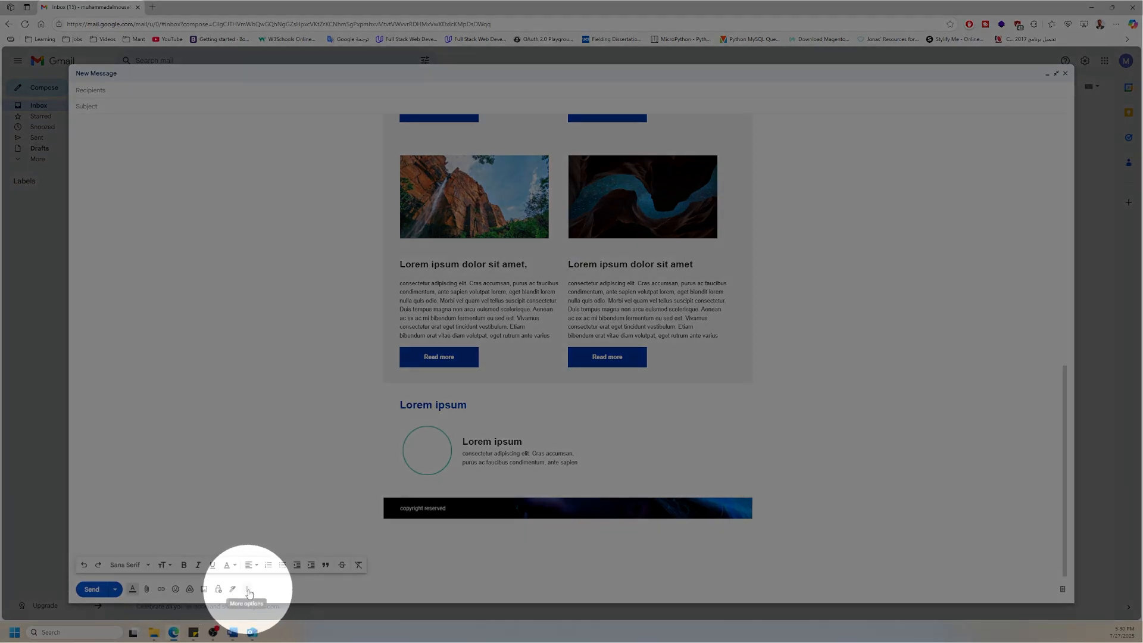
- Save the newsletter draft as a new template named "test" and close the message
{"action": "left_click", "coordinate": [247, 591]}
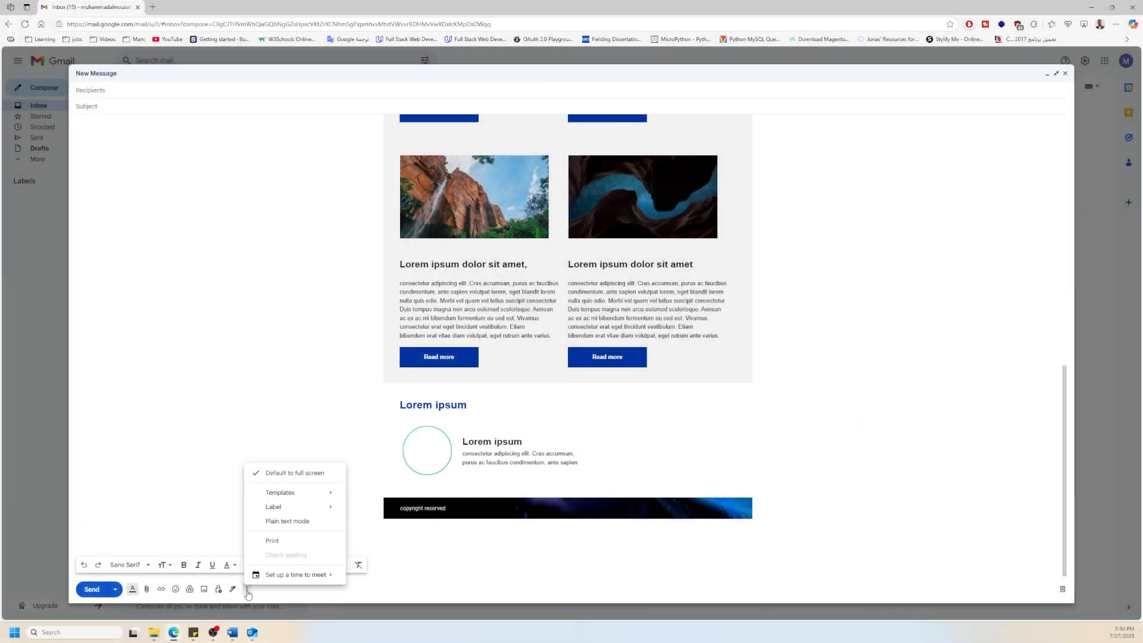
{"action": "mouse_move", "coordinate": [287, 497]}
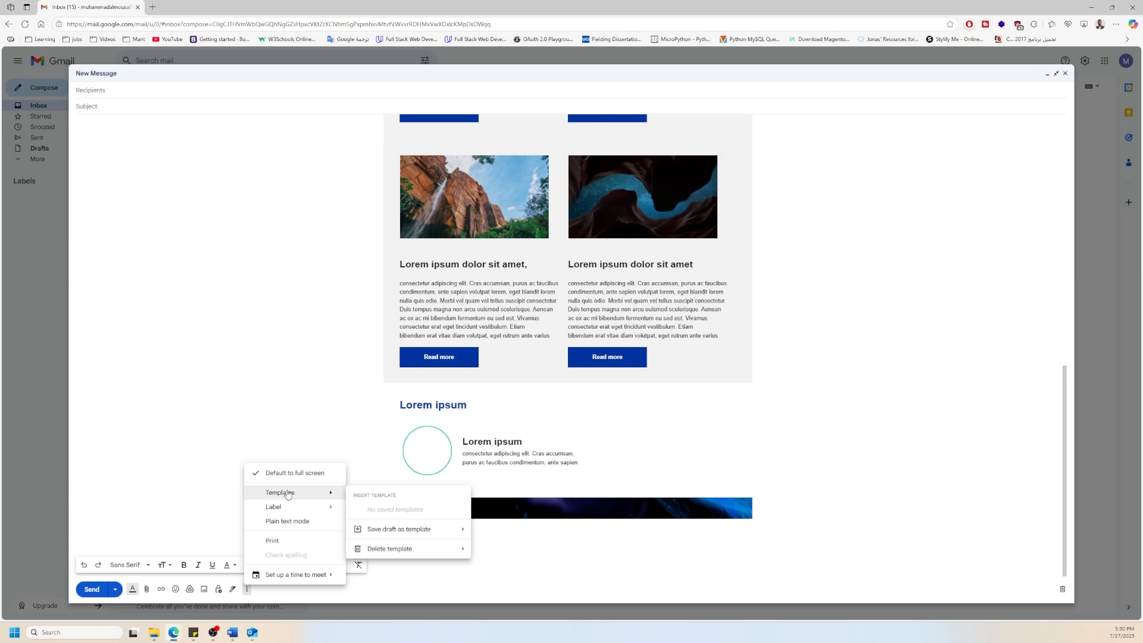
{"action": "mouse_move", "coordinate": [413, 531]}
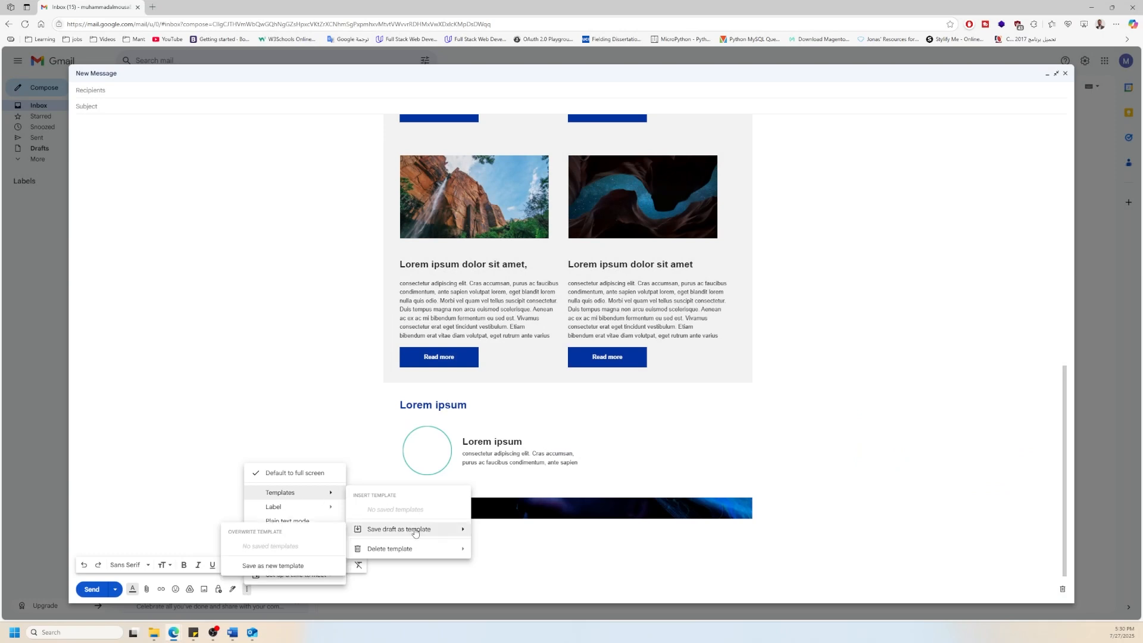
{"action": "left_click", "coordinate": [245, 567]}
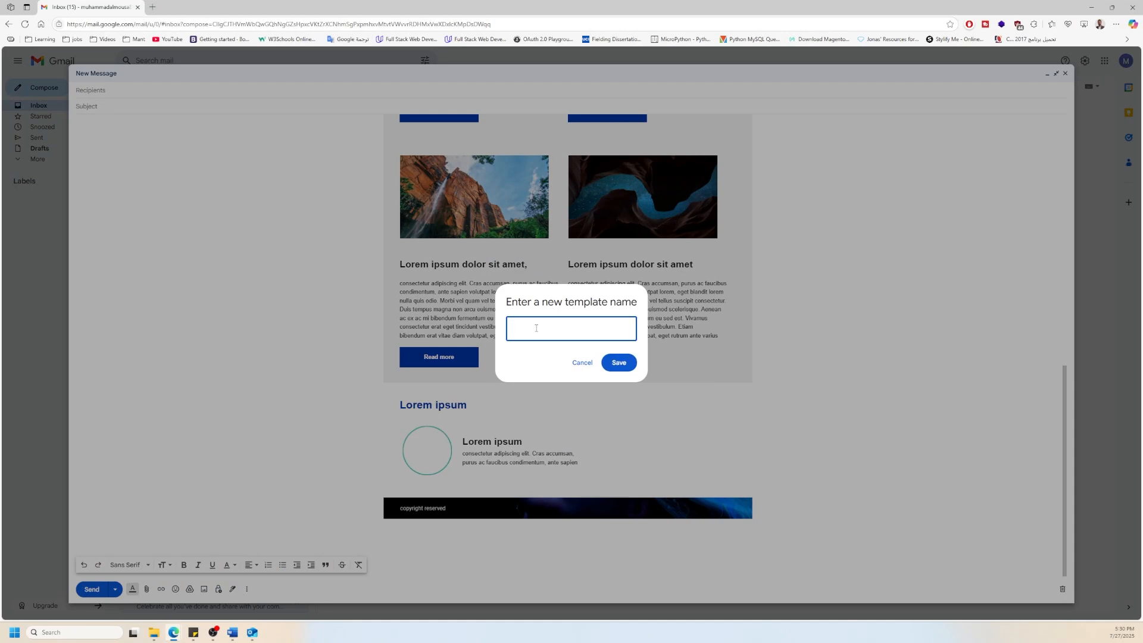
{"action": "type", "text": "test"}
{"action": "left_click", "coordinate": [620, 359]}
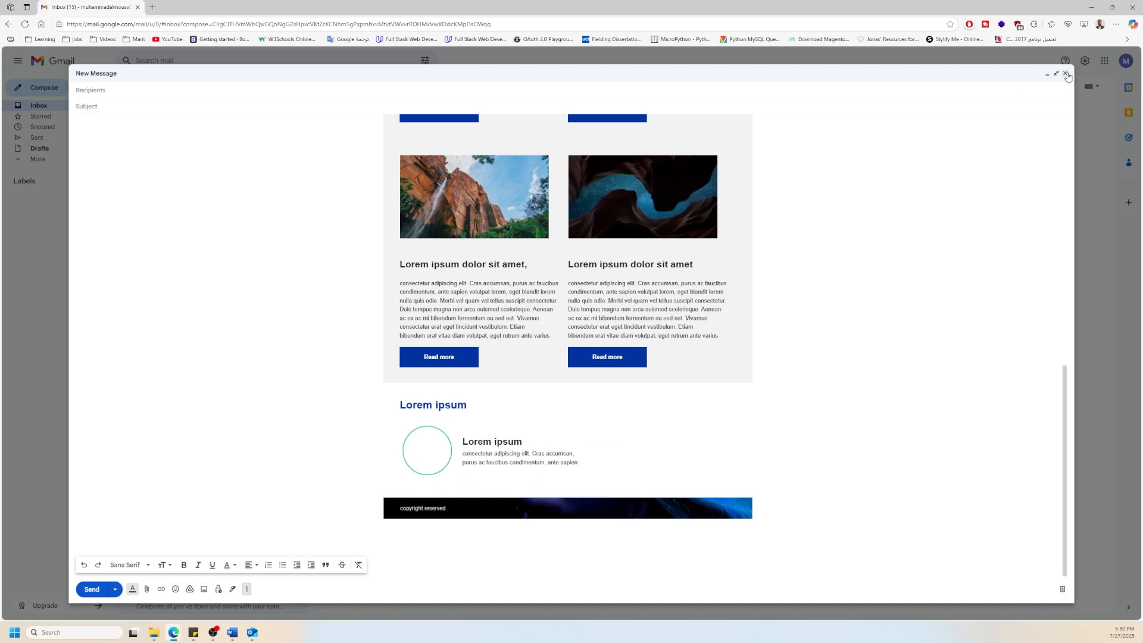
{"action": "left_click", "coordinate": [1067, 74]}
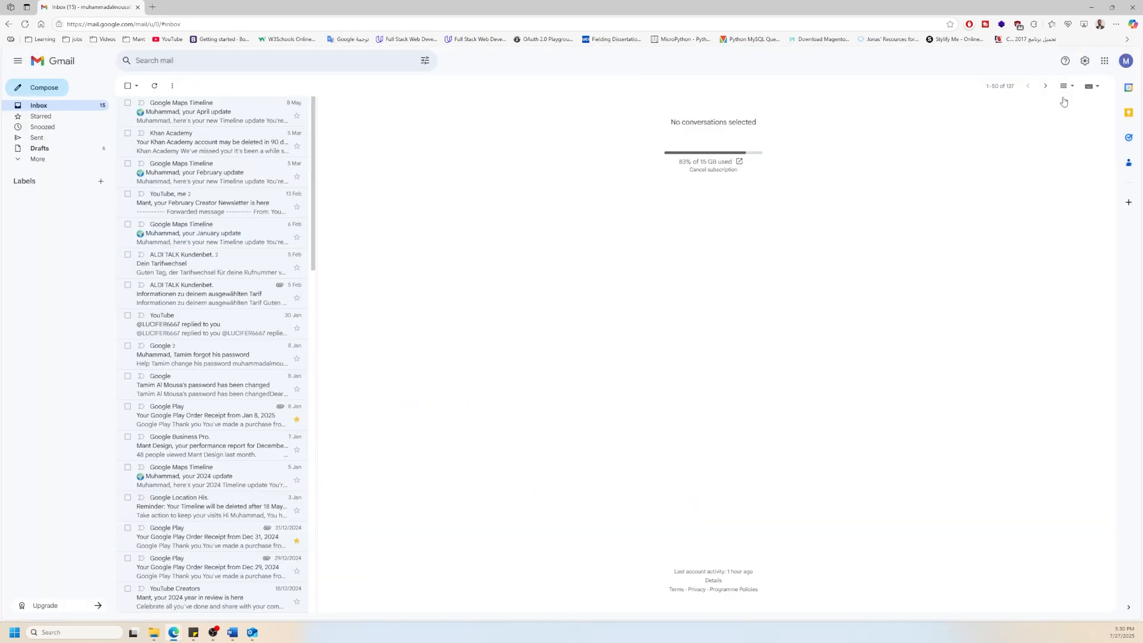
- Compose a new message, insert the saved "test" template, and review the inserted newsletter layout
{"action": "left_click", "coordinate": [37, 91]}
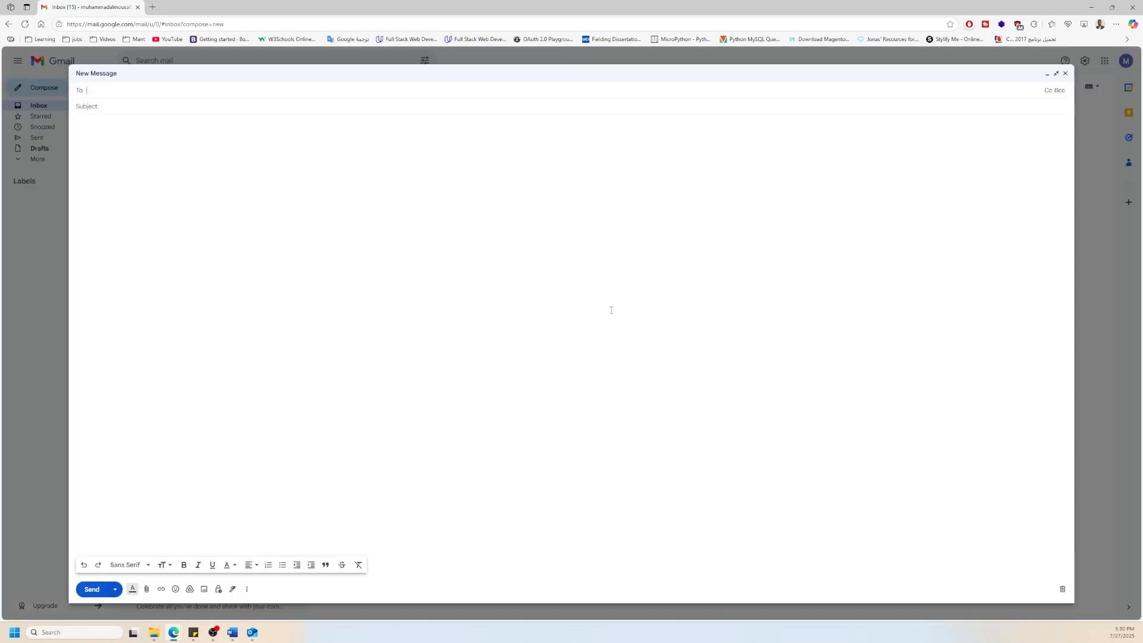
{"action": "left_click", "coordinate": [247, 588]}
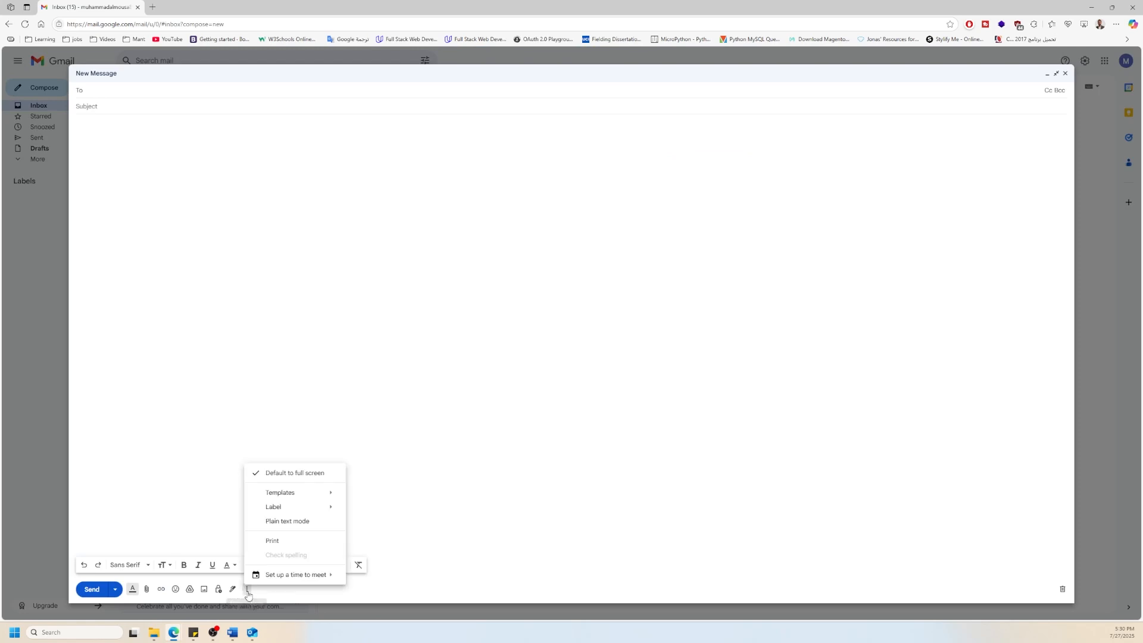
{"action": "mouse_move", "coordinate": [286, 494]}
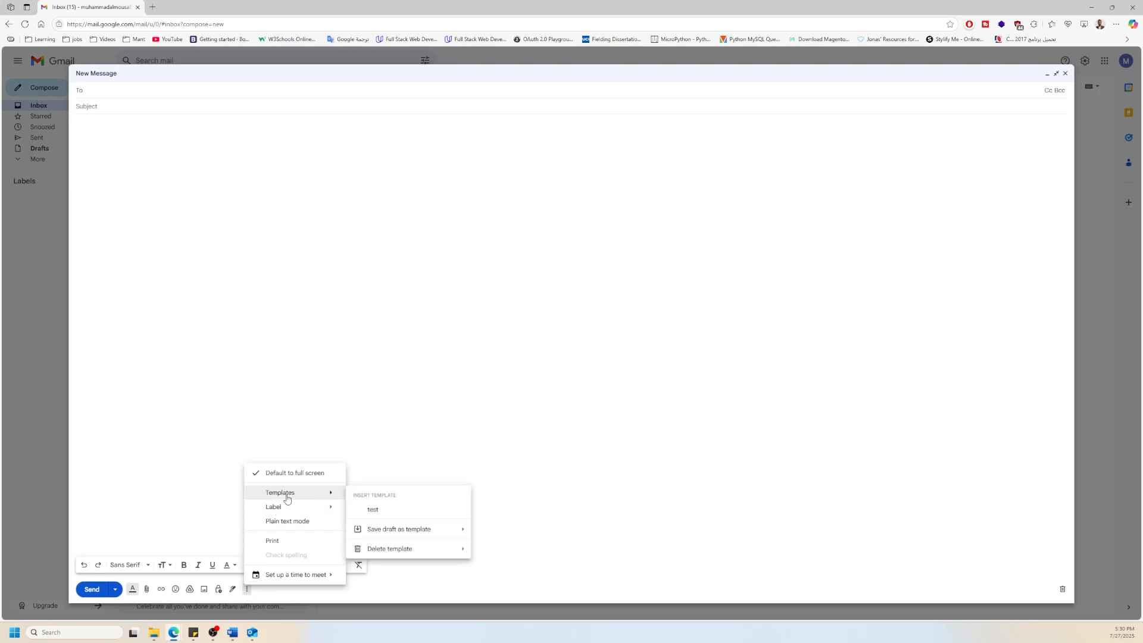
{"action": "left_click", "coordinate": [373, 511]}
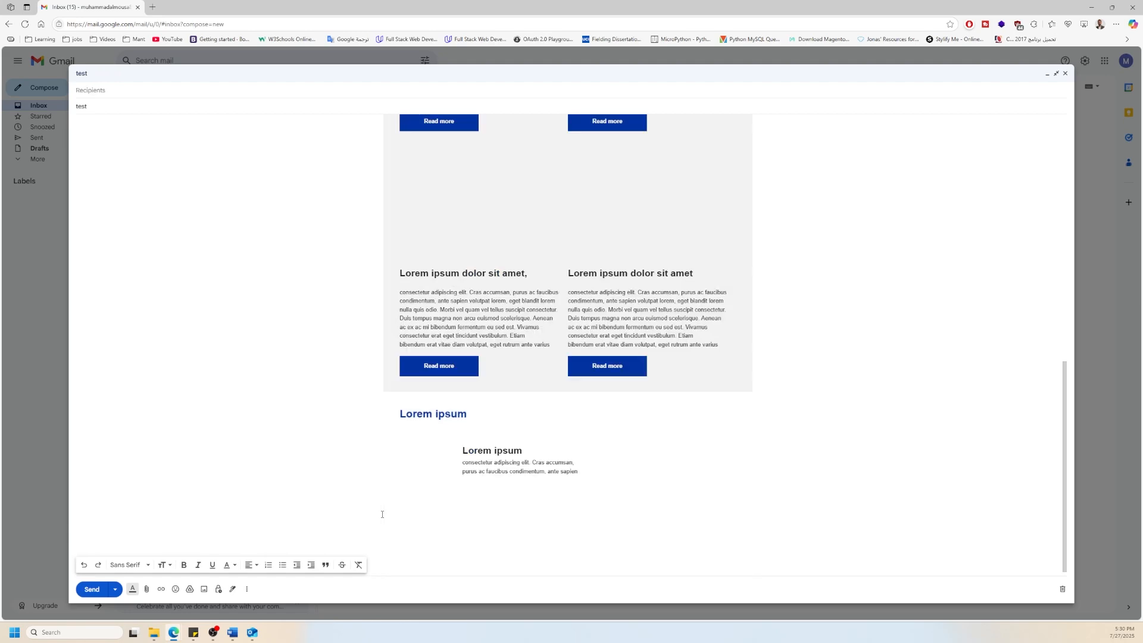
{"action": "scroll", "coordinate": [646, 400], "scroll_direction": "up", "scroll_amount": 9}
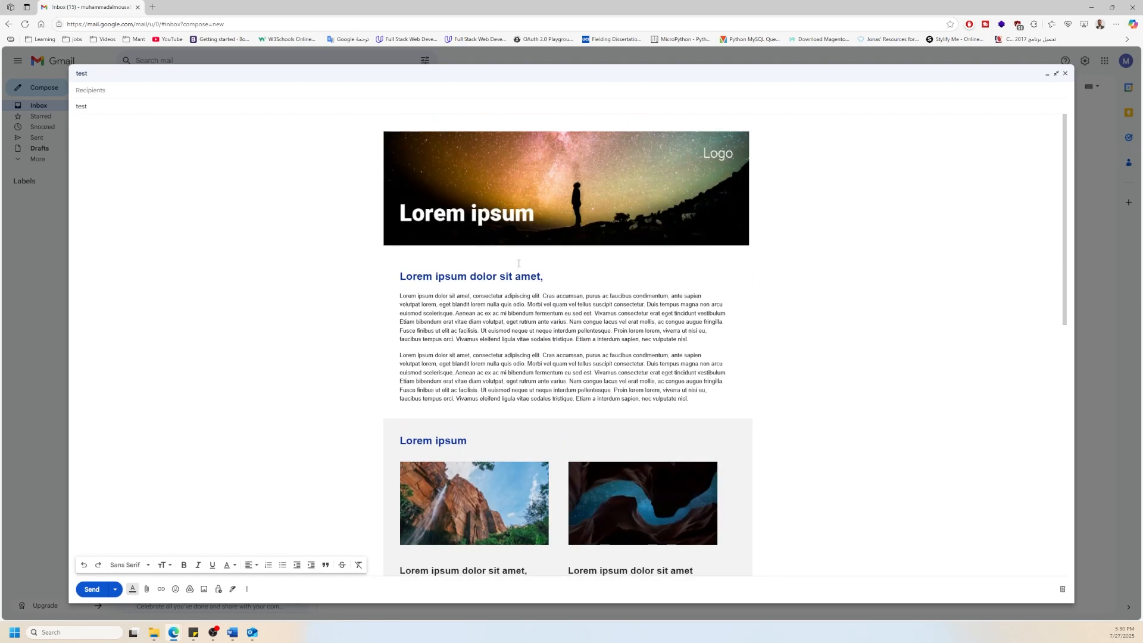
{"action": "scroll", "coordinate": [625, 265], "scroll_direction": "down", "scroll_amount": 7}
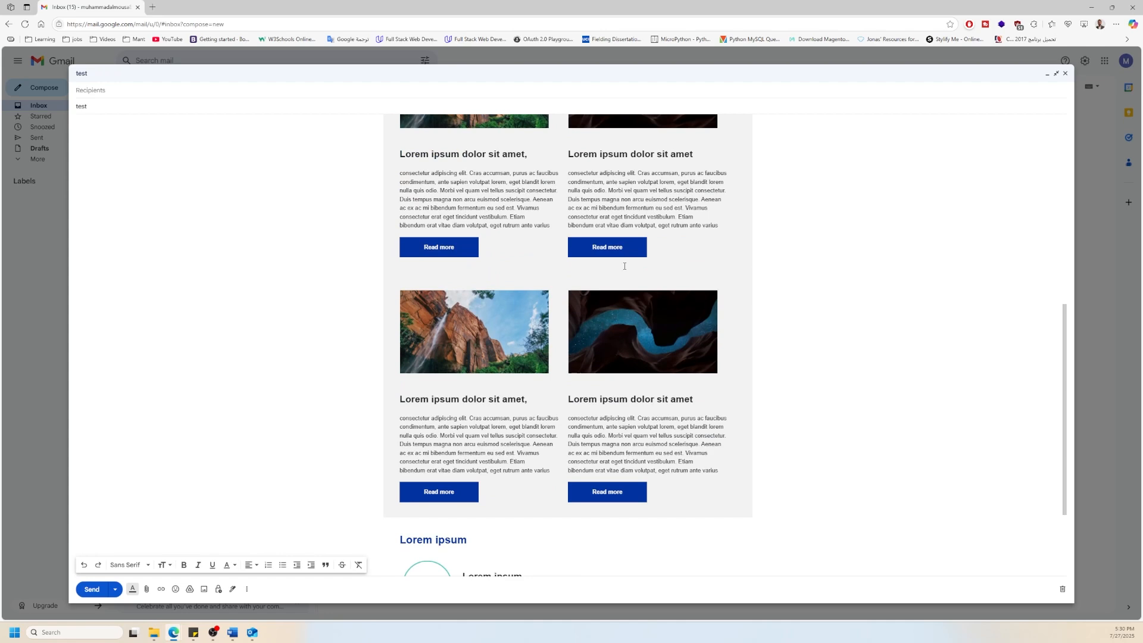